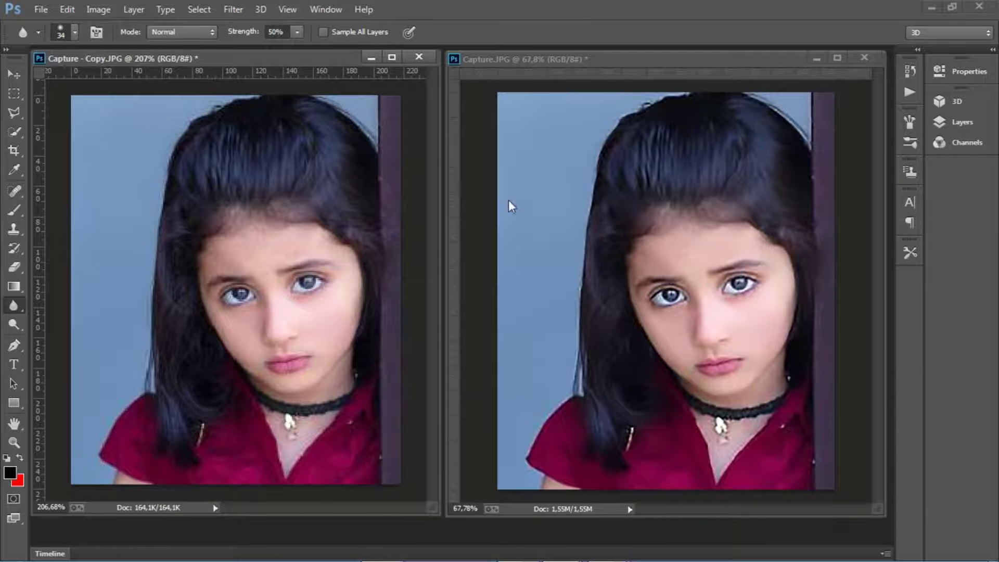
Compare the original Capture.JPG portrait with the Capture - Copy.JPG portrait
click(570, 57)
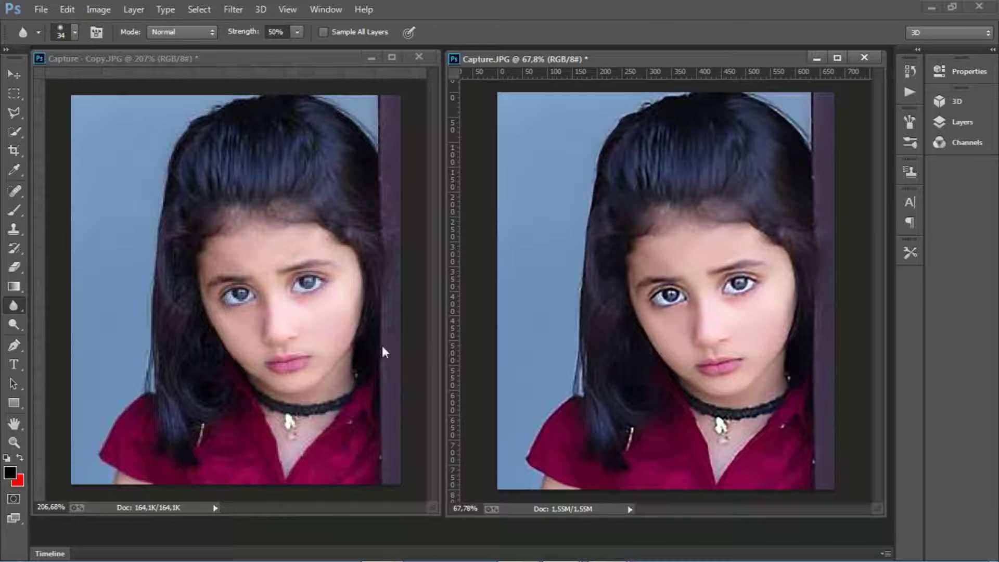
click(241, 57)
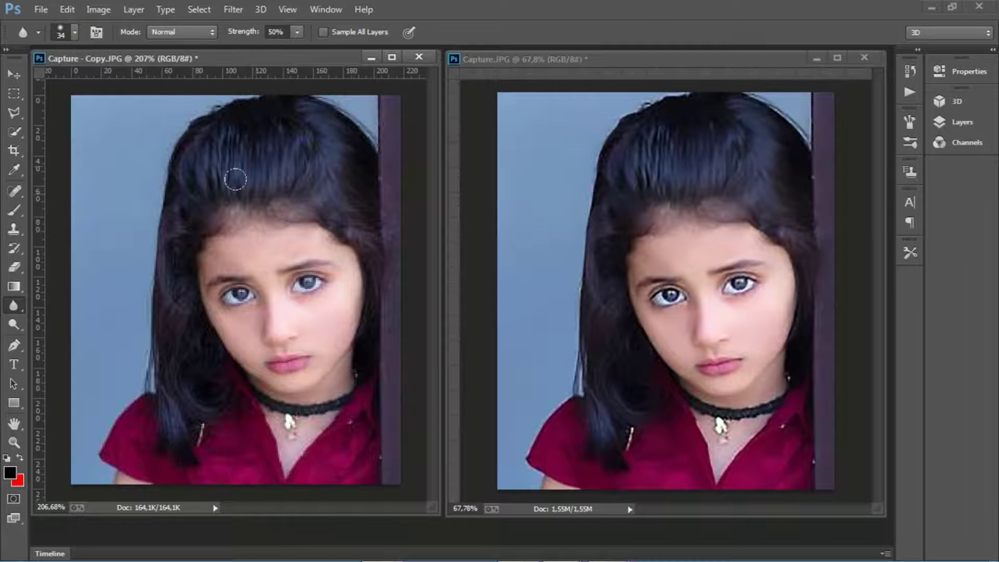
click(623, 58)
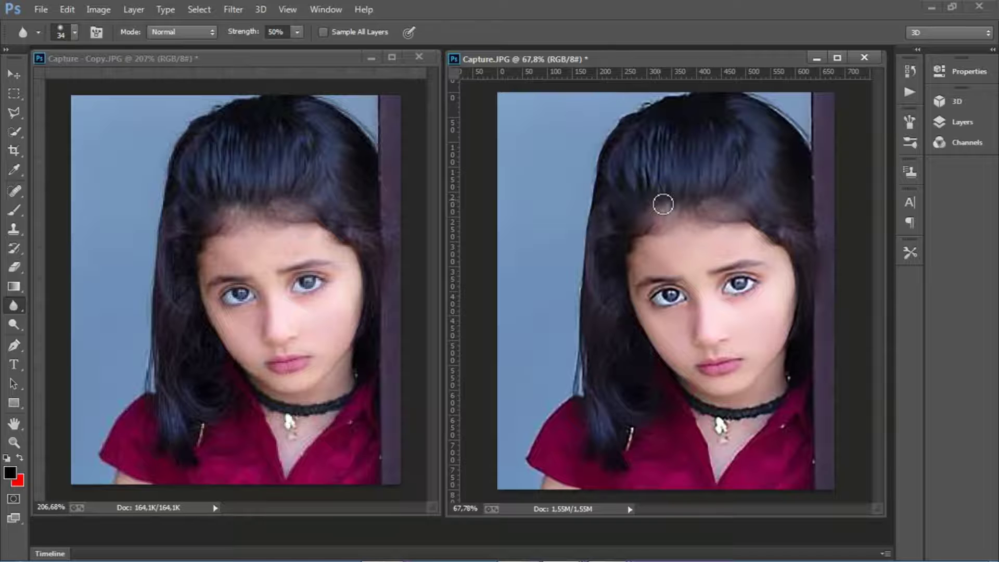
click(283, 59)
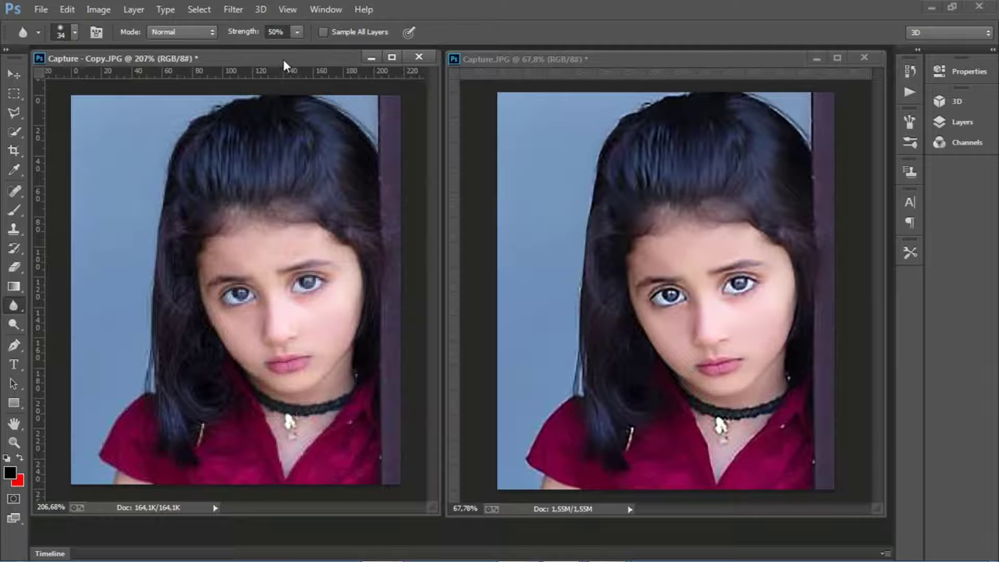
In Image Size, keep Fit To on Original Size and set the copy's width to 111 mm
click(101, 8)
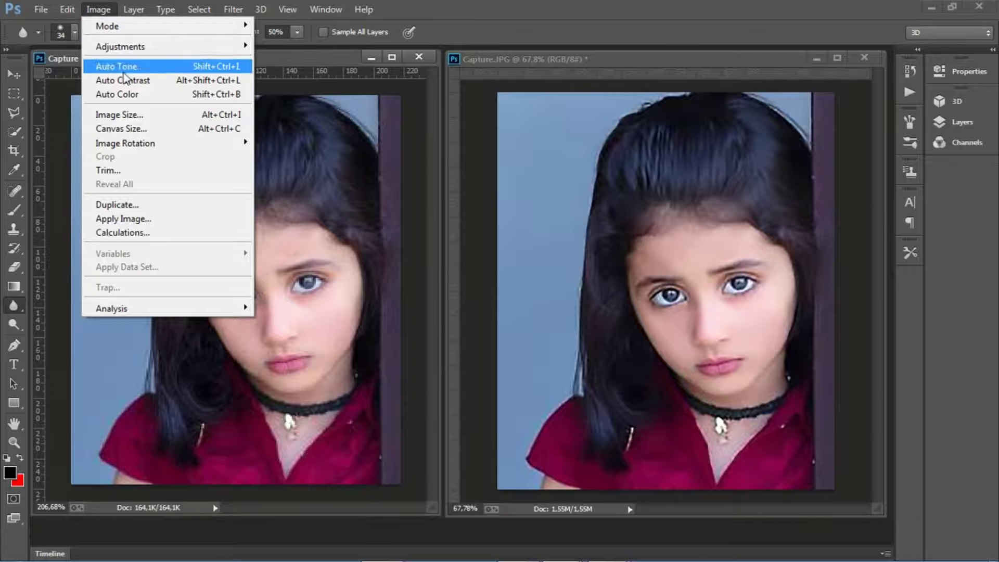
click(173, 115)
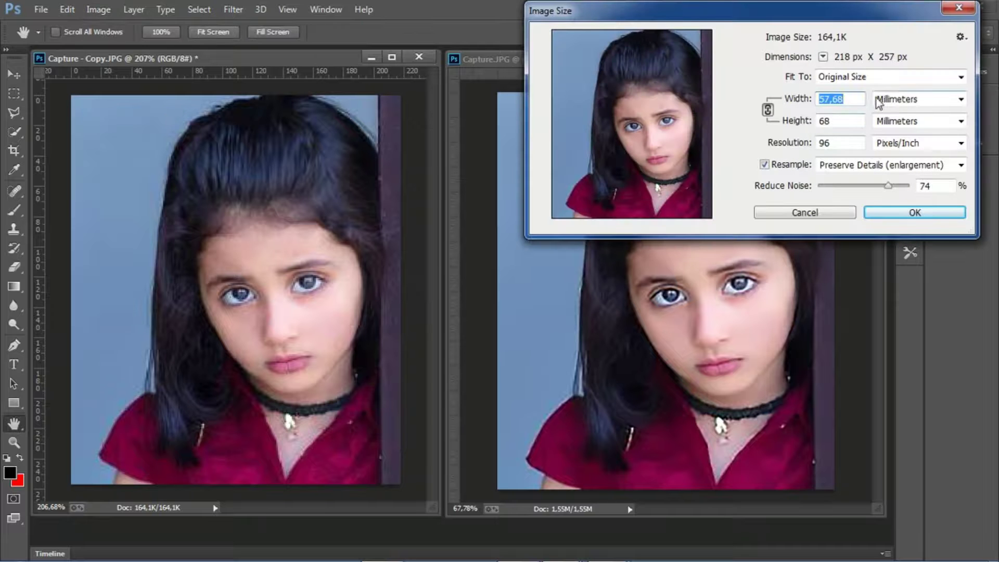
click(855, 100)
click(961, 82)
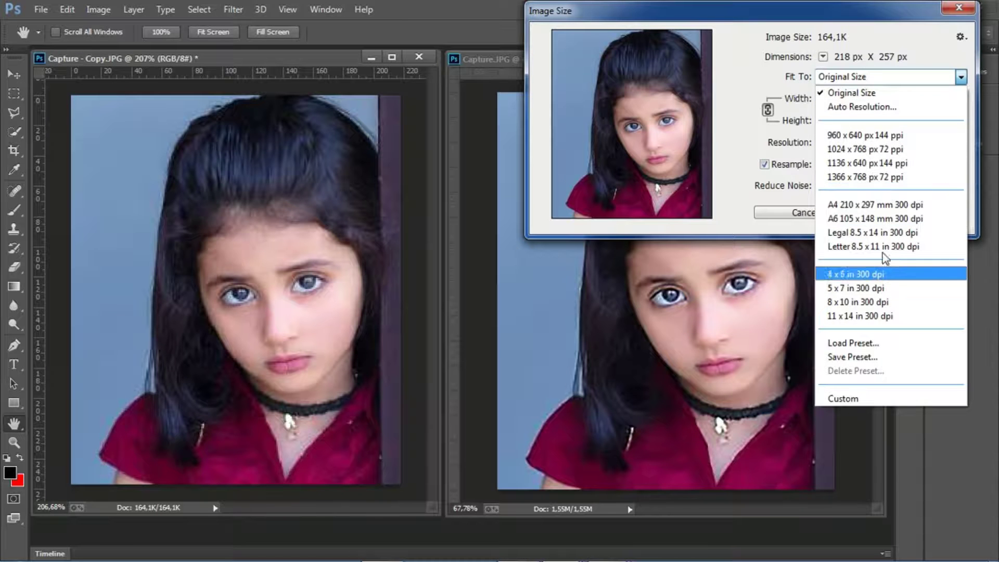
click(961, 78)
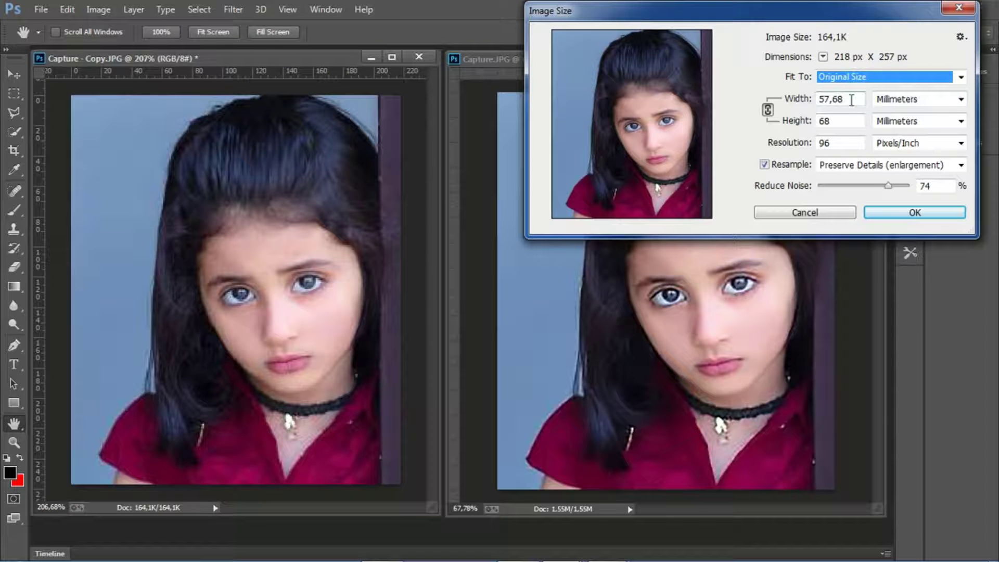
drag(851, 100, 816, 99)
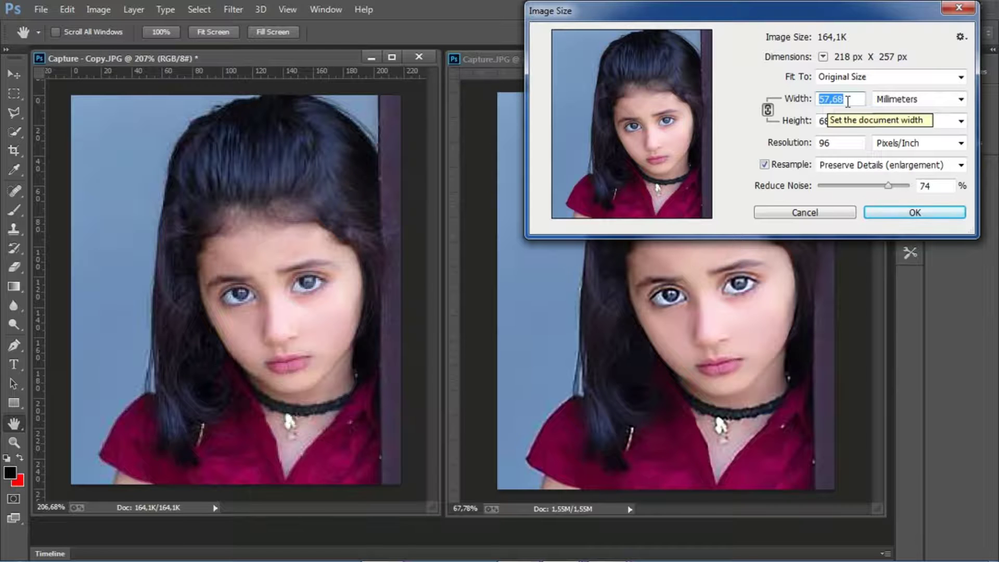
text(111)
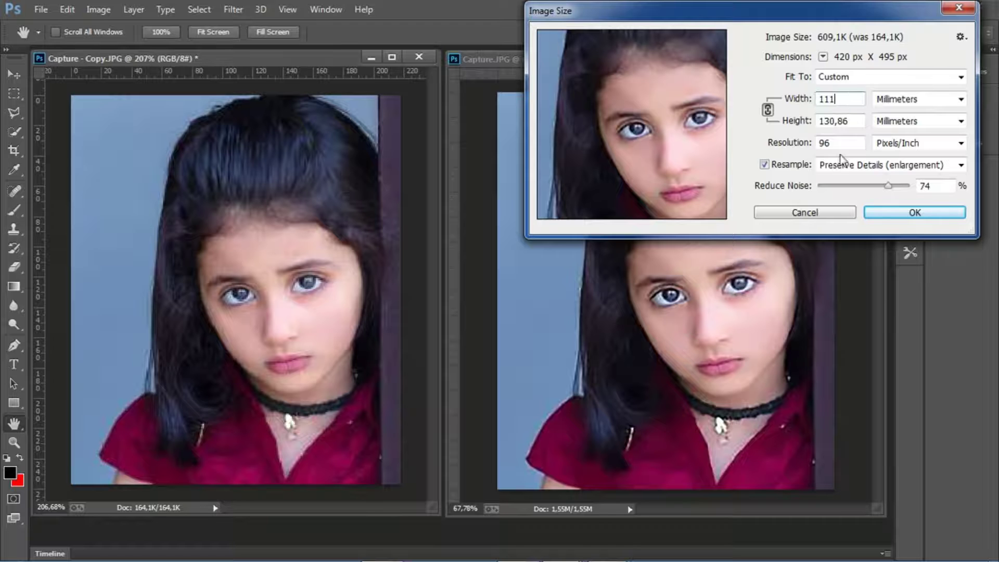
Set resolution to 155 pixels/inch with Preserve Details (enlargement) resampling
drag(835, 143, 817, 147)
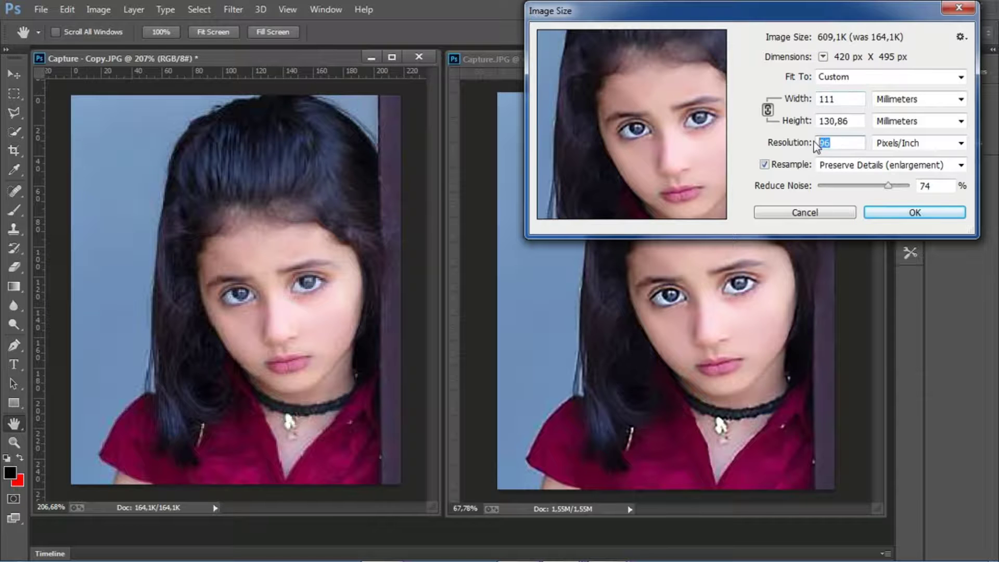
text(1)
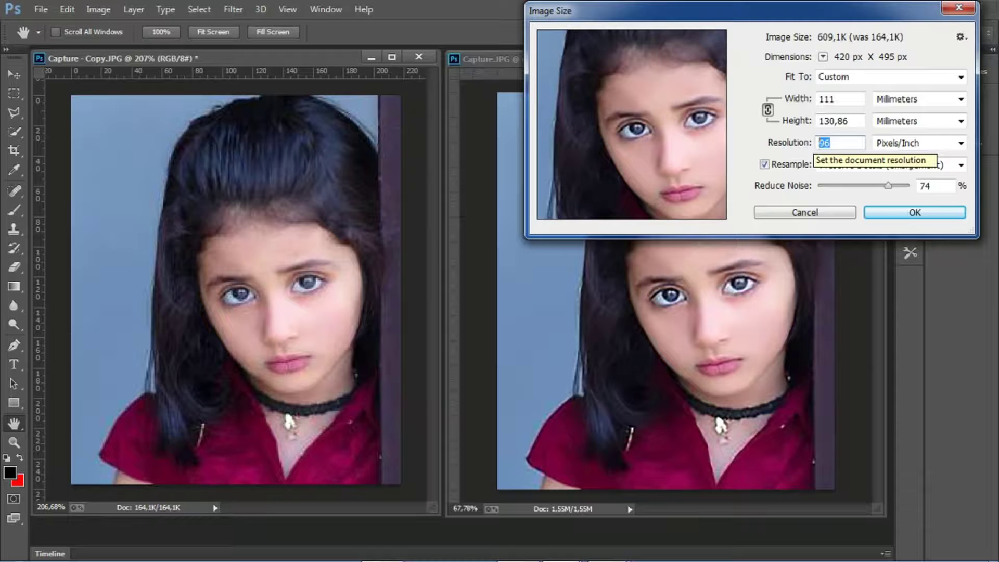
text(5)
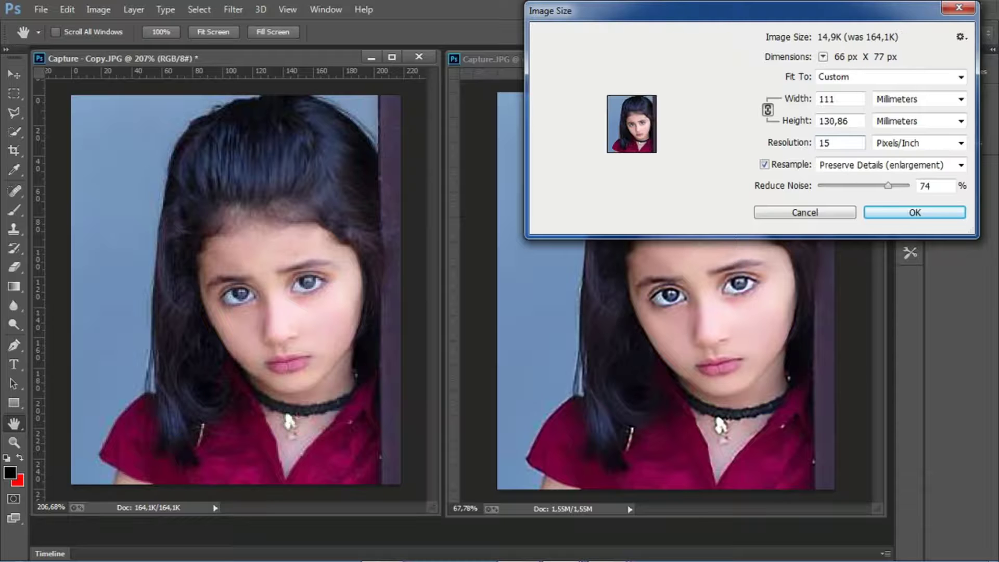
text(5)
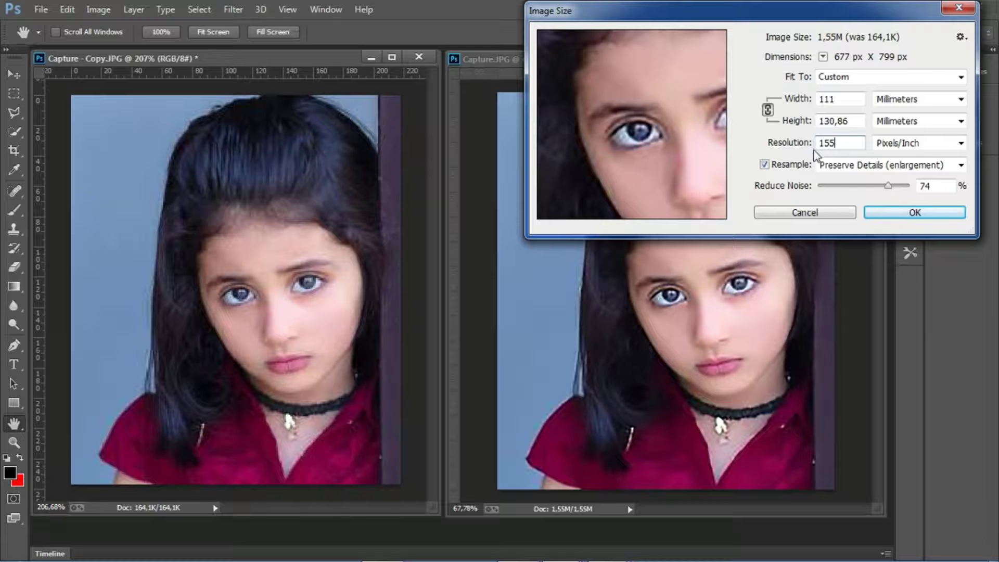
click(960, 165)
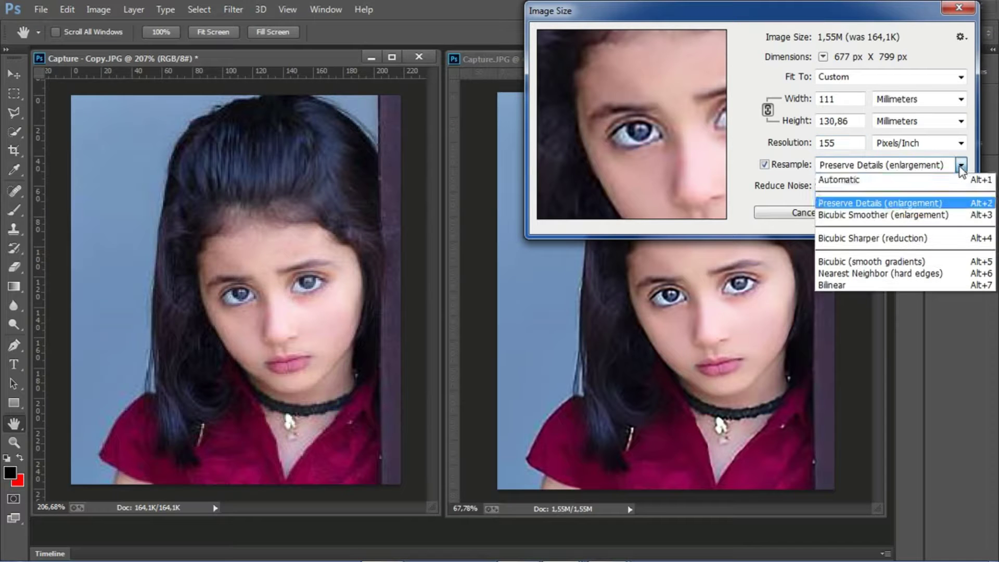
click(908, 180)
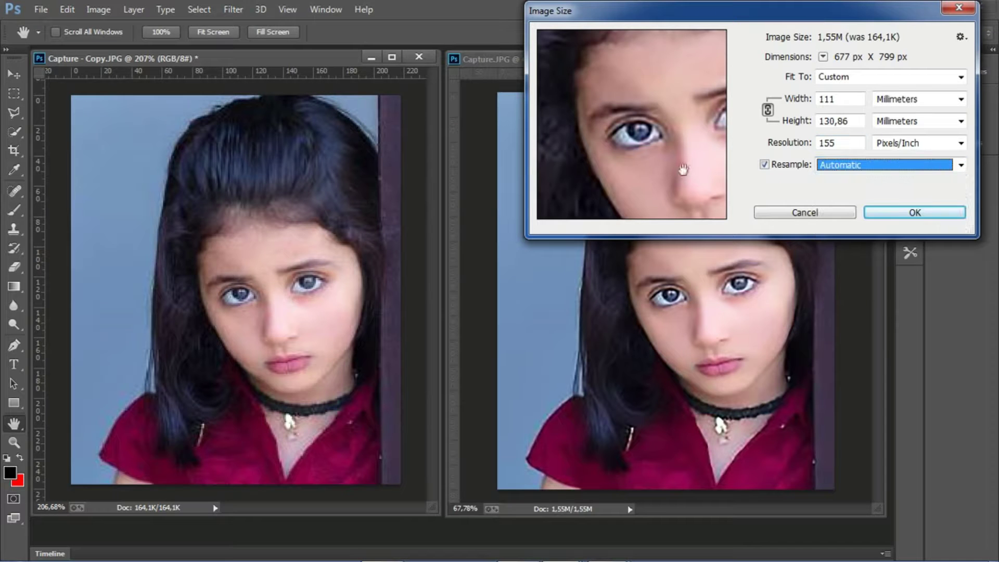
click(960, 165)
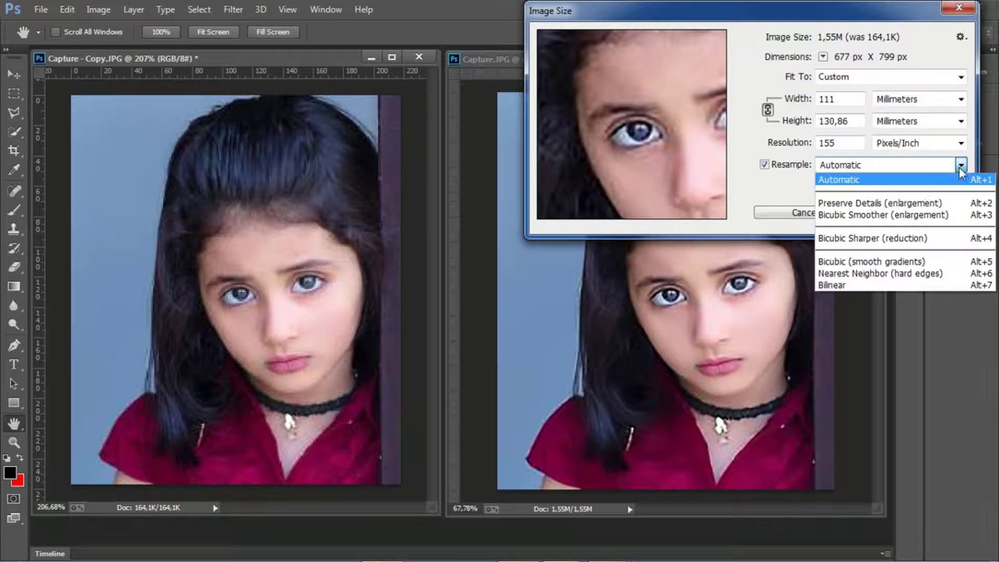
click(884, 198)
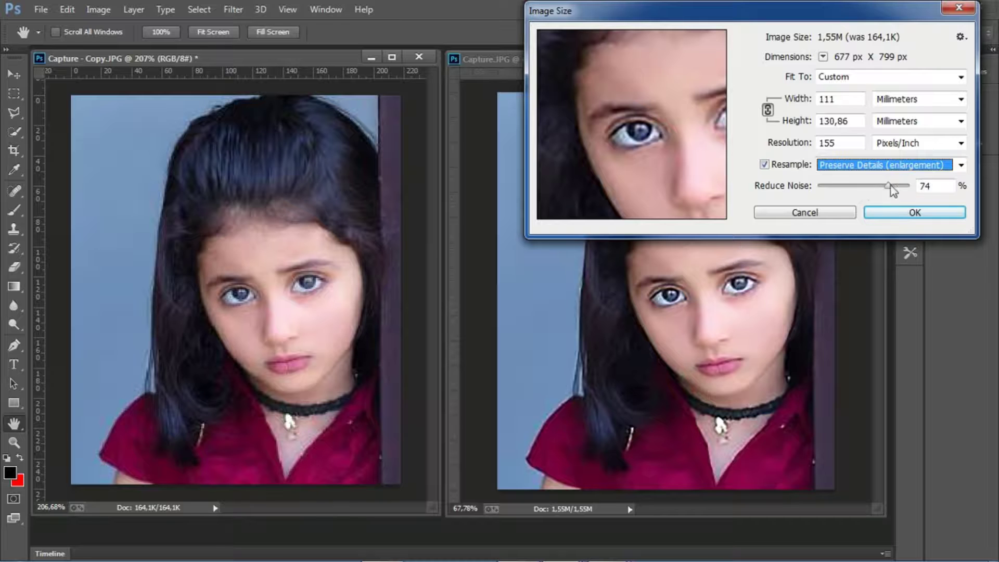
click(960, 165)
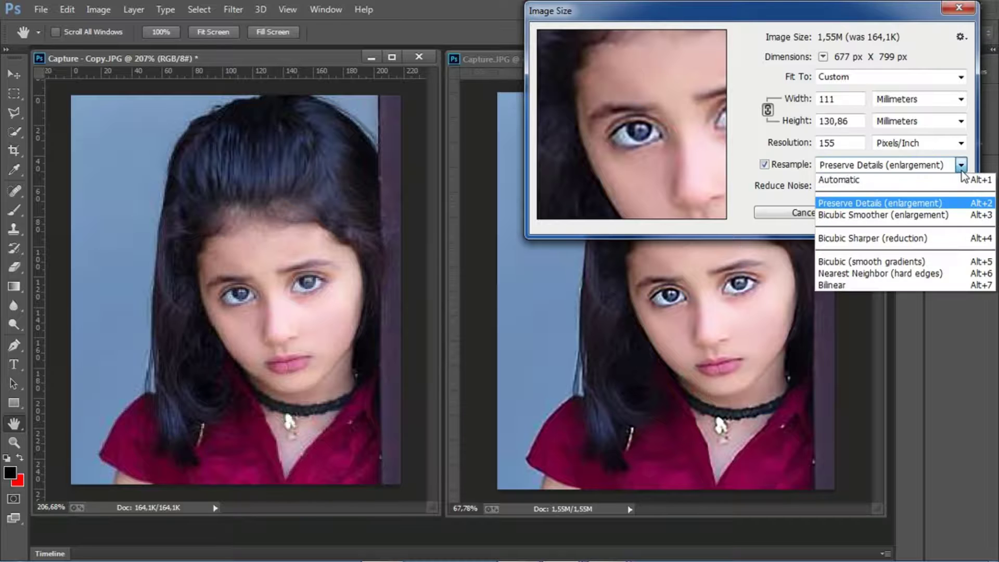
click(874, 204)
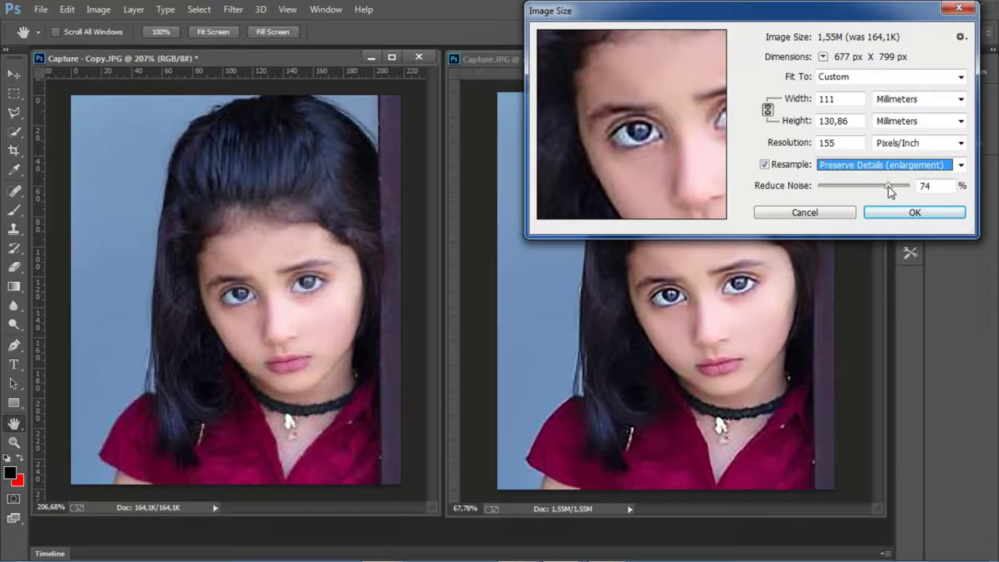
Raise the Reduce Noise slider to 80%
drag(888, 186, 817, 185)
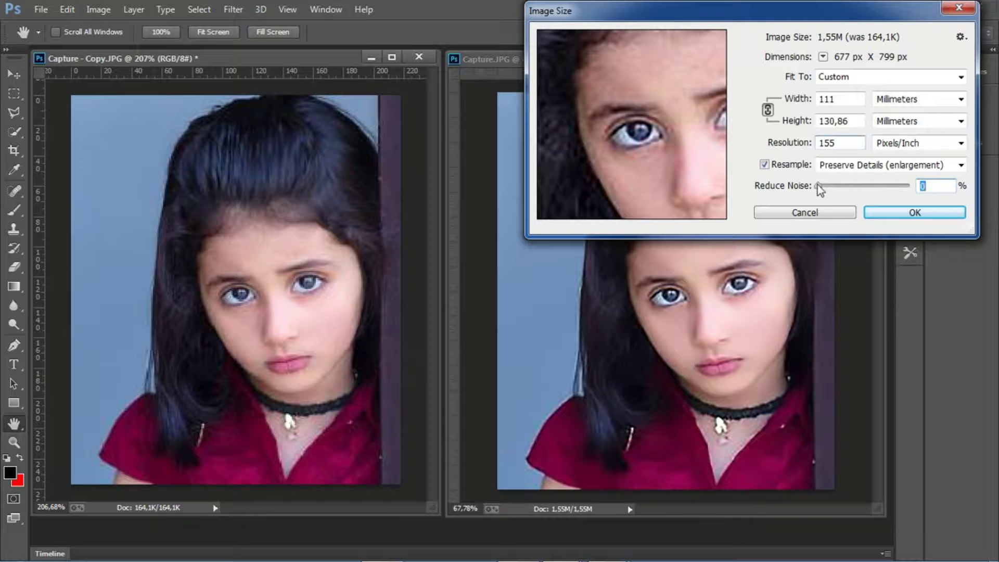
drag(819, 186, 875, 187)
drag(875, 186, 889, 188)
drag(891, 189, 891, 189)
click(893, 213)
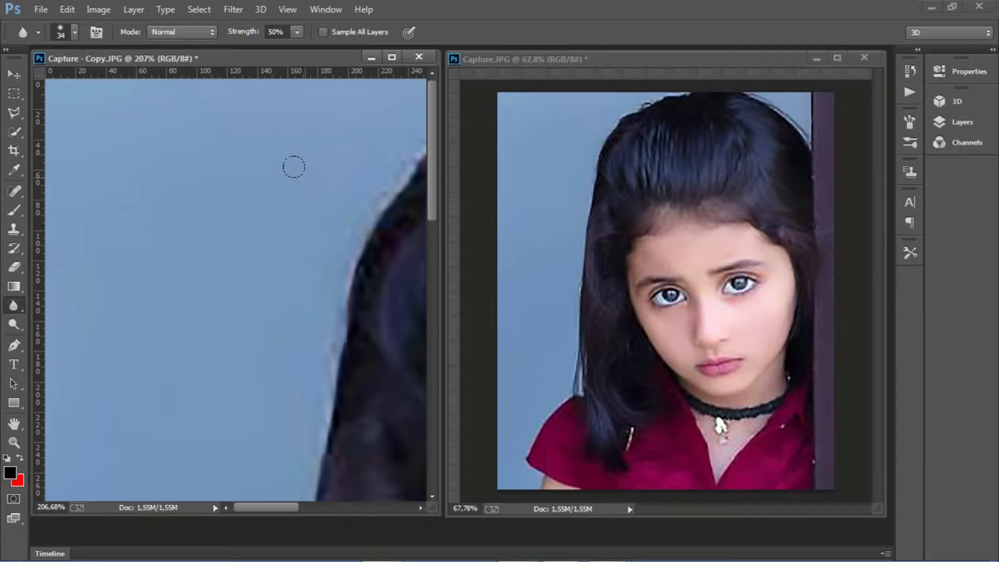
scroll(293, 166, down, 1)
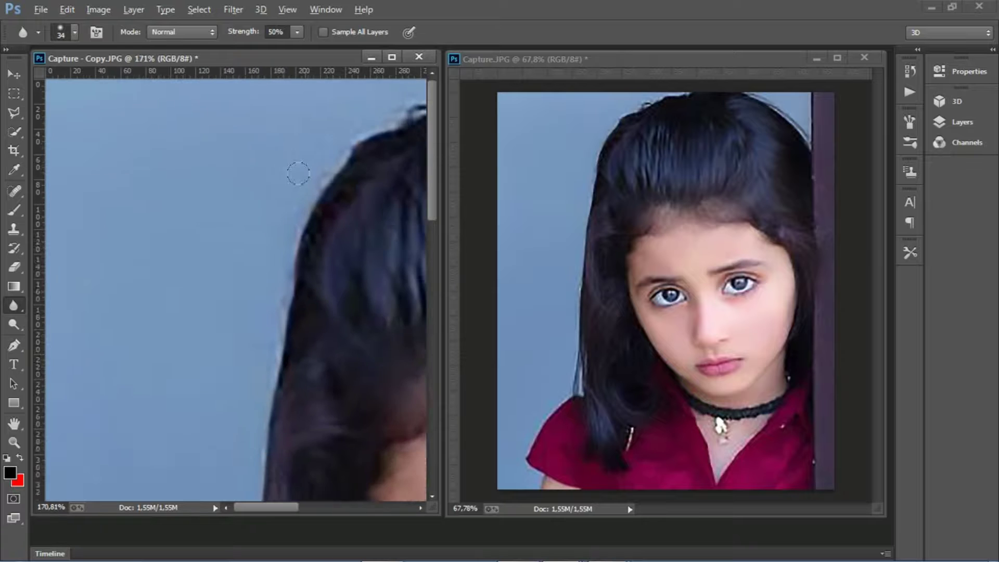
scroll(297, 171, down, 1)
scroll(302, 177, down, 1)
scroll(307, 184, down, 1)
scroll(307, 184, down, 1)
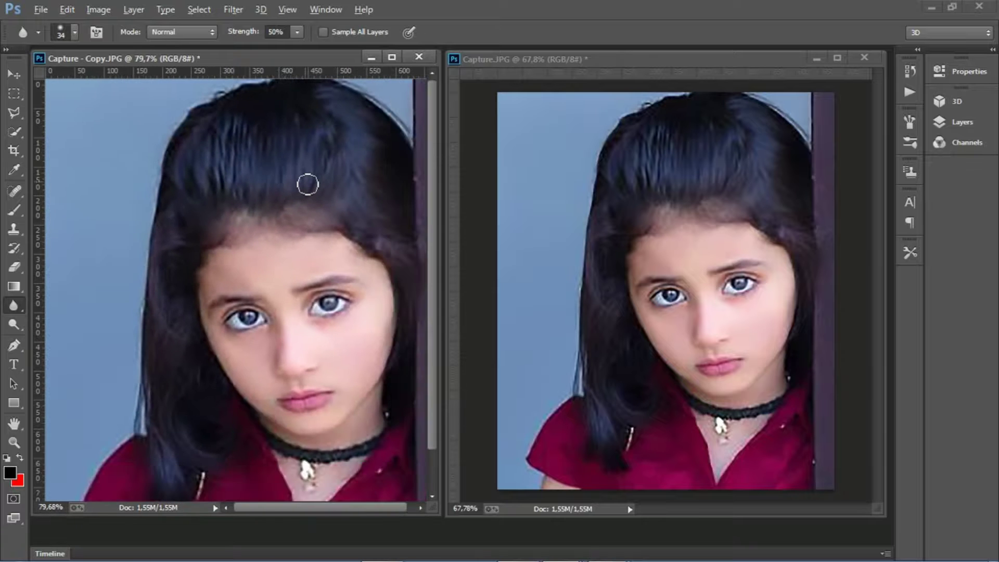
scroll(308, 184, down, 1)
scroll(308, 184, down, 1)
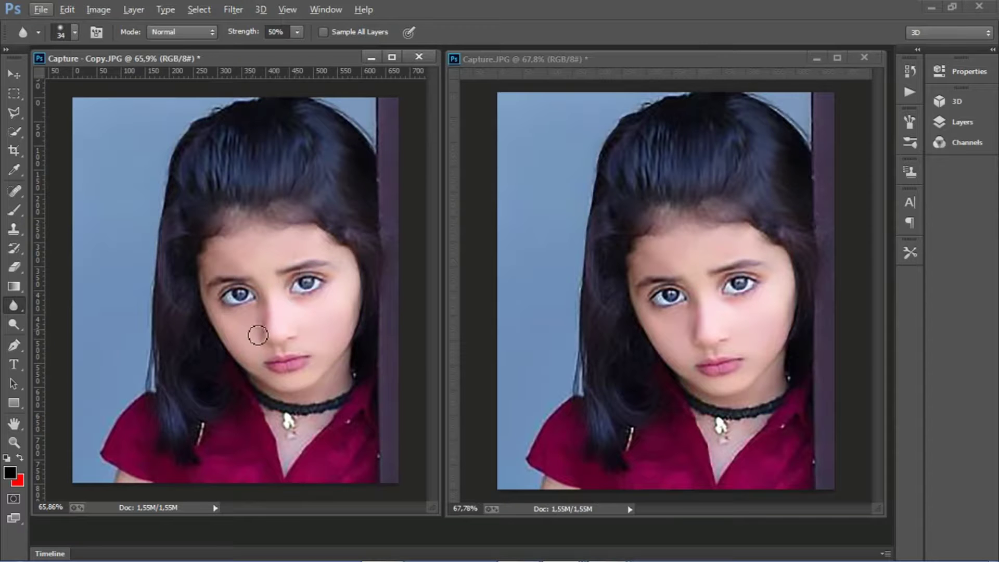
scroll(284, 338, up, 2)
scroll(283, 336, up, 2)
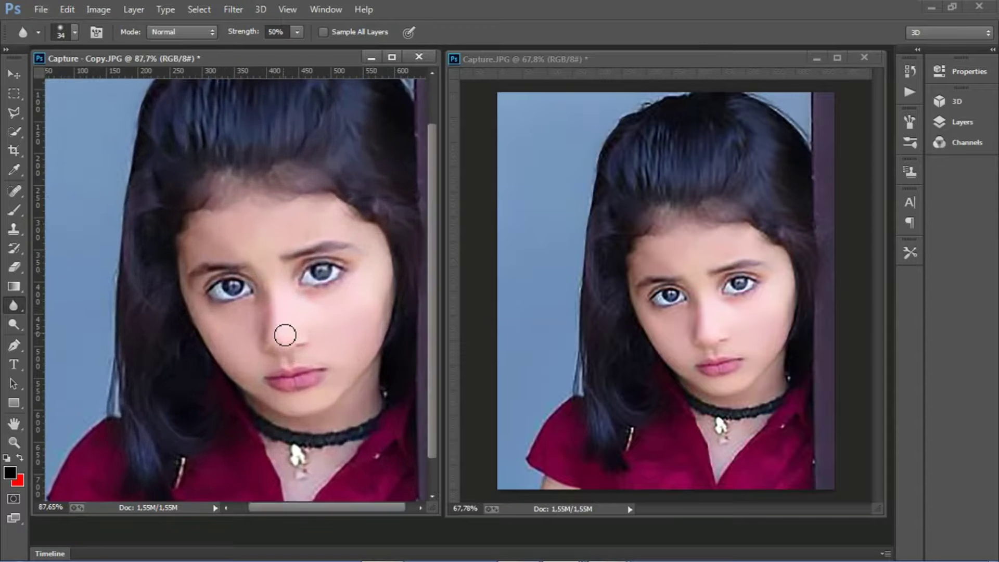
scroll(281, 333, up, 1)
scroll(281, 330, up, 1)
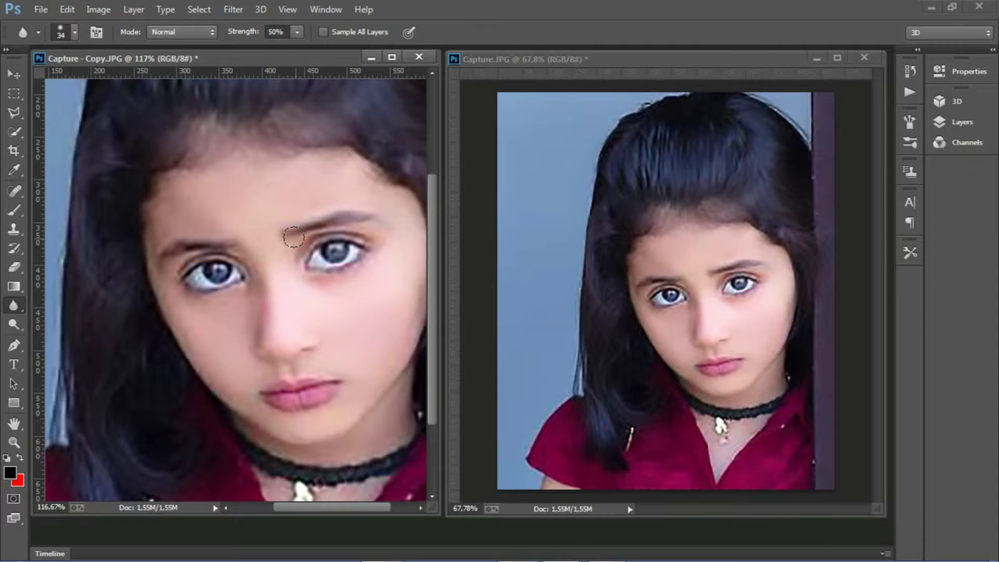
Apply Sharpen Edges, then Sharpen More, to the upscaled portrait copy
click(231, 9)
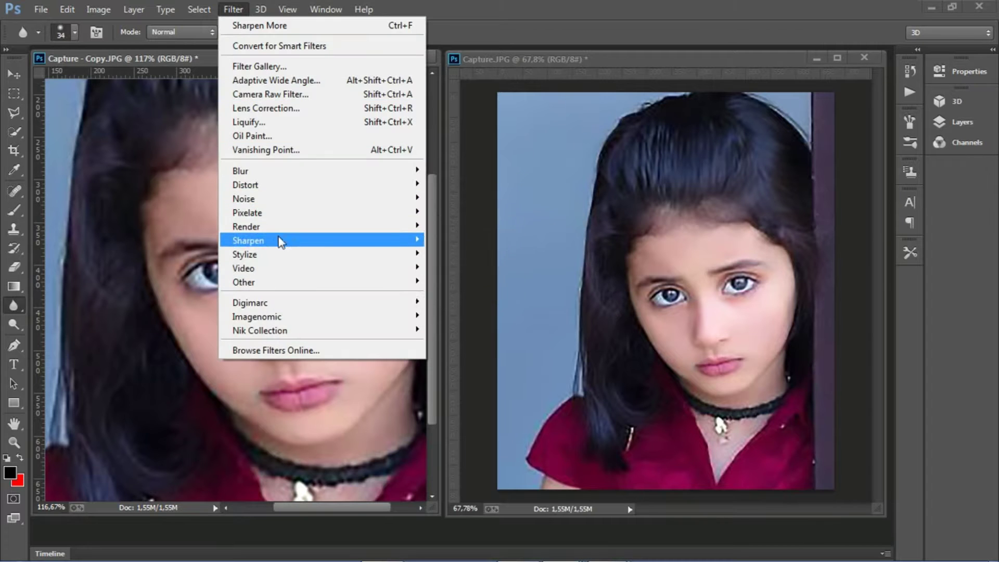
mouse_move(319, 240)
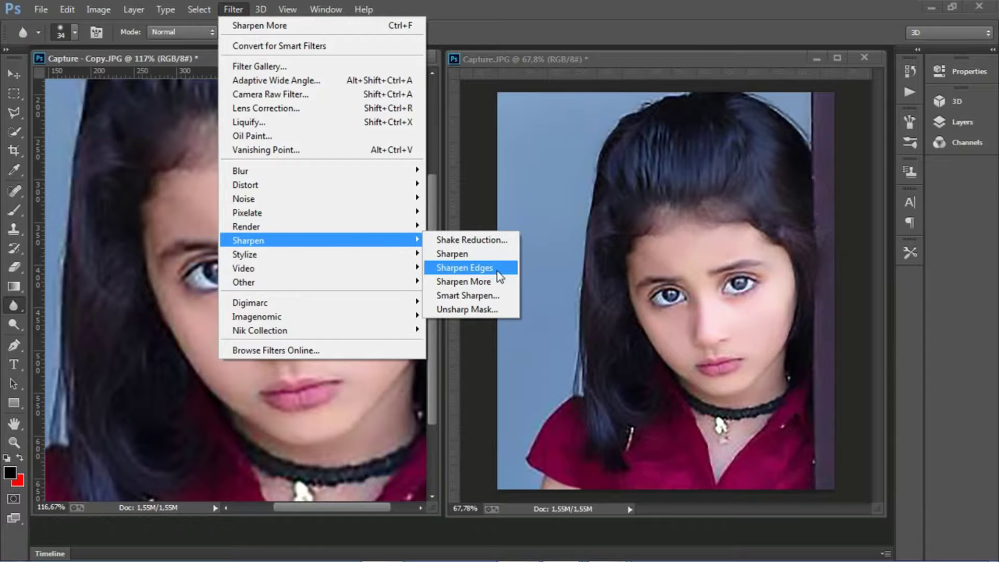
click(471, 267)
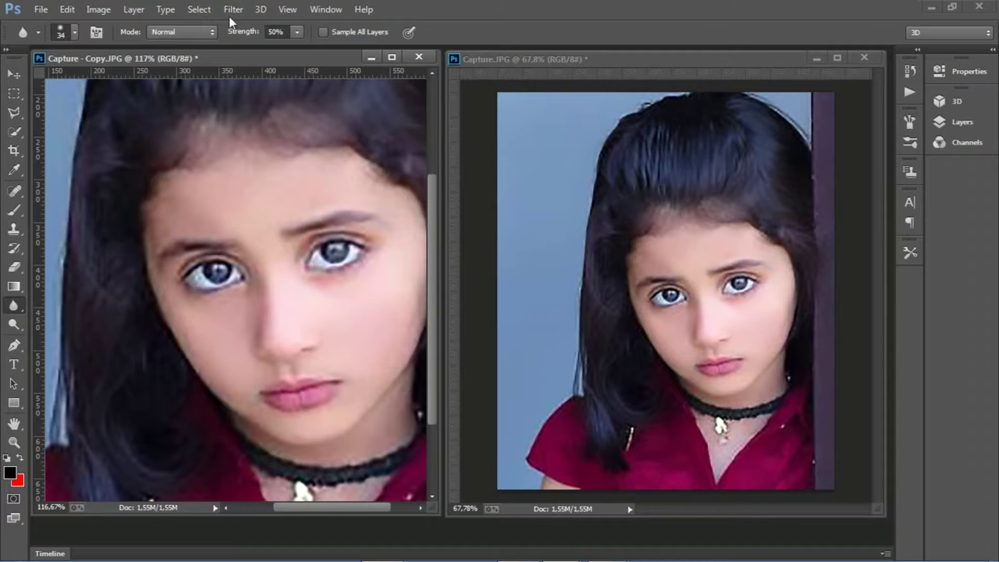
click(233, 10)
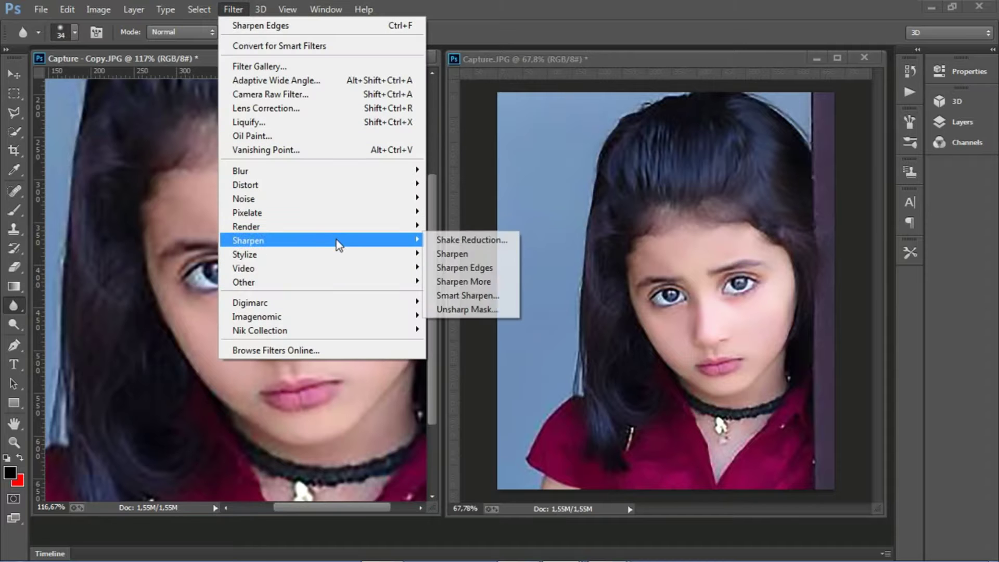
mouse_move(248, 240)
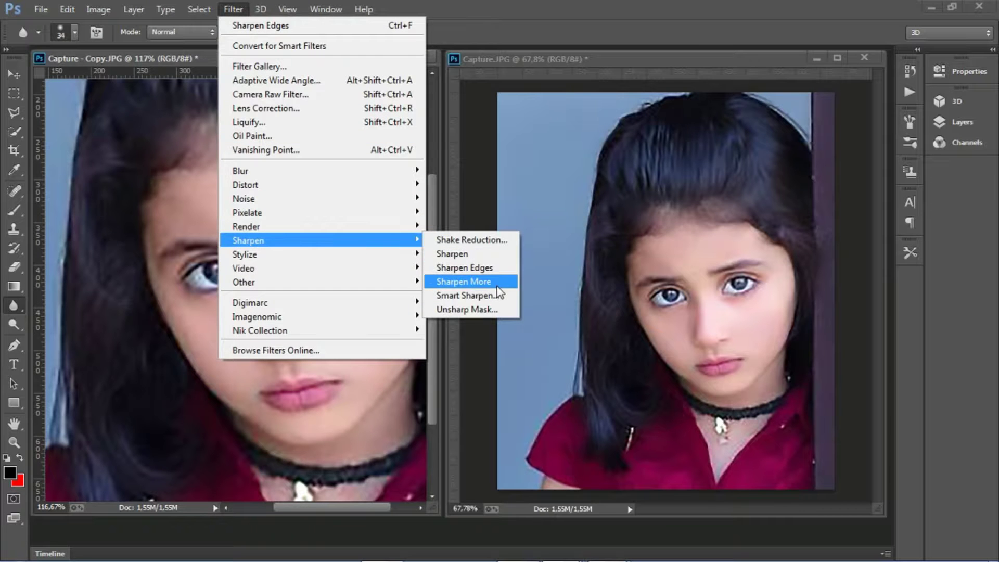
click(498, 286)
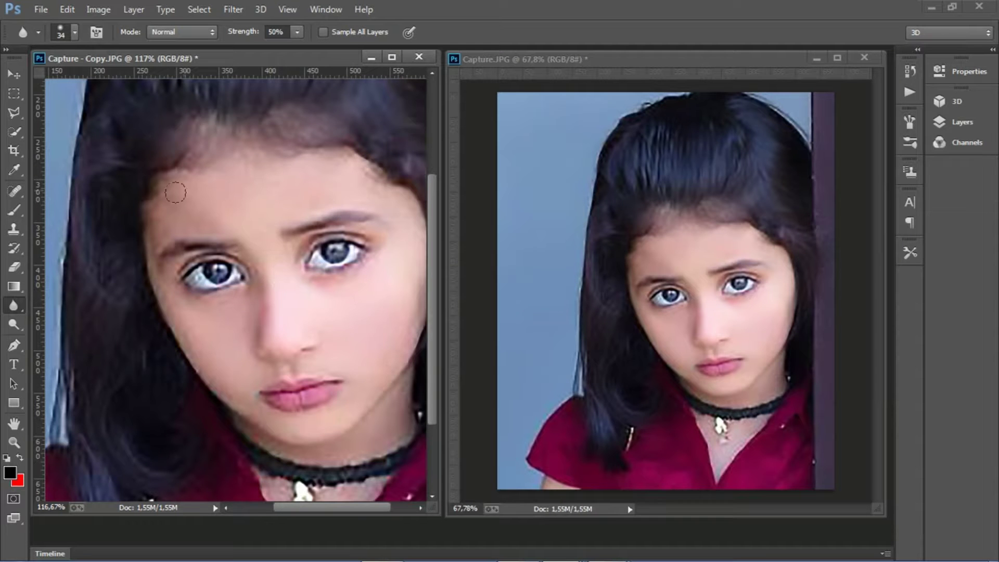
Select the Blur Tool and size its brush to about 55 px with slightly adjusted hardness
right_click(14, 306)
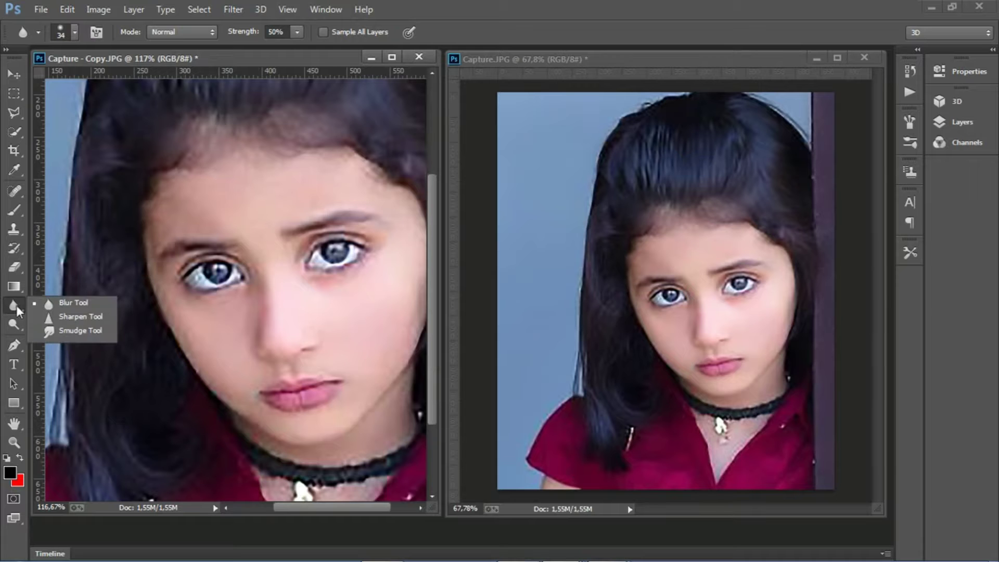
click(97, 302)
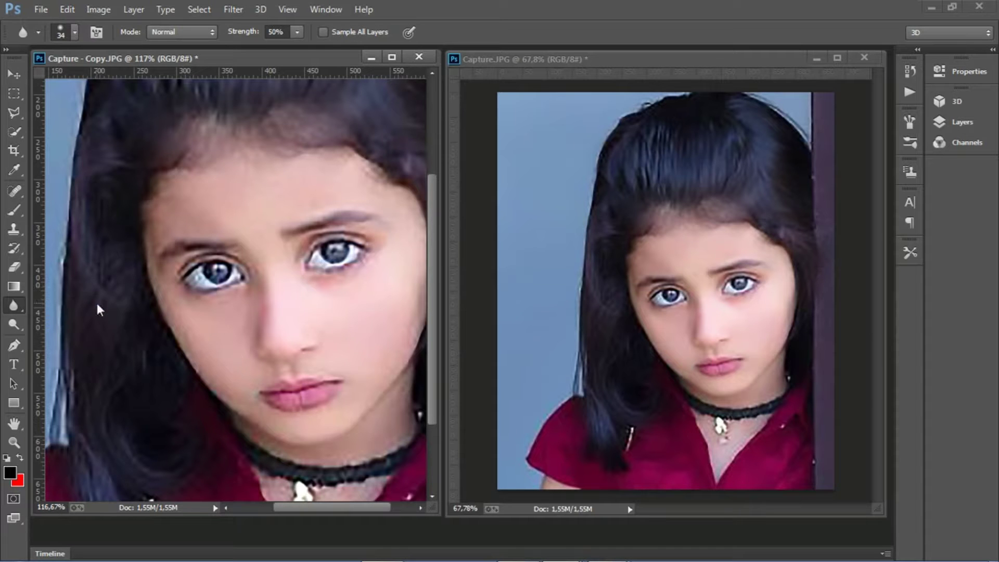
right_click(263, 199)
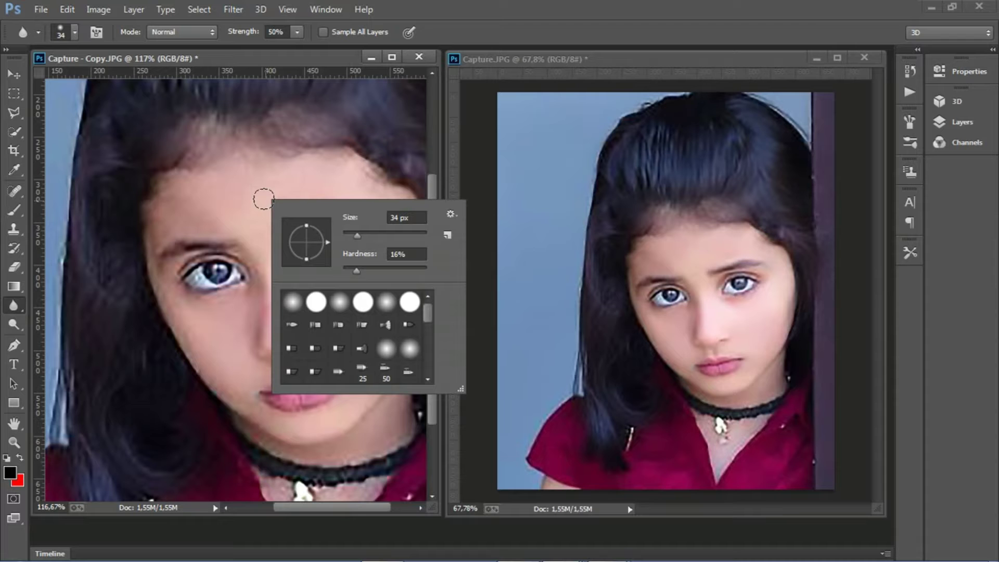
drag(360, 236, 366, 238)
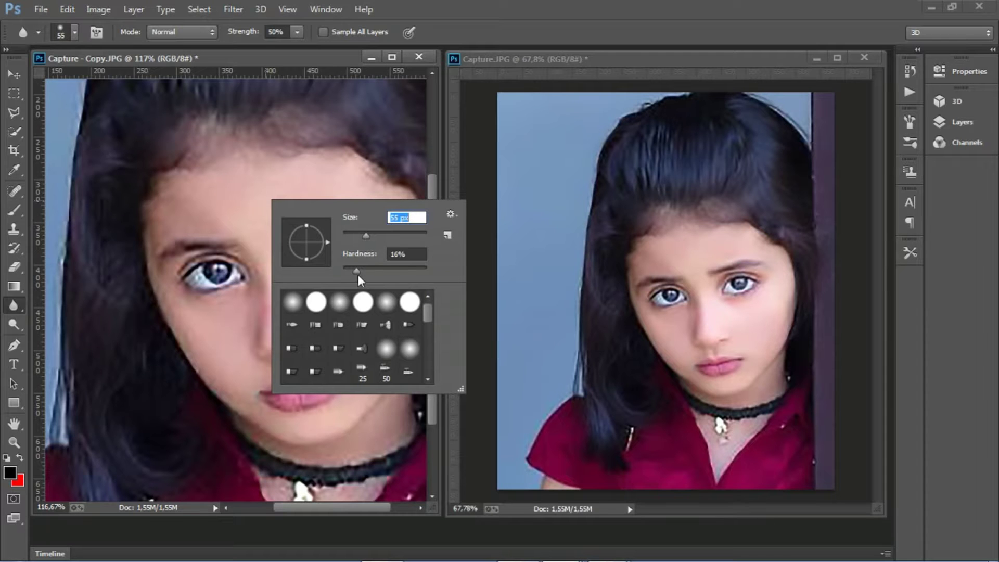
drag(356, 272, 355, 271)
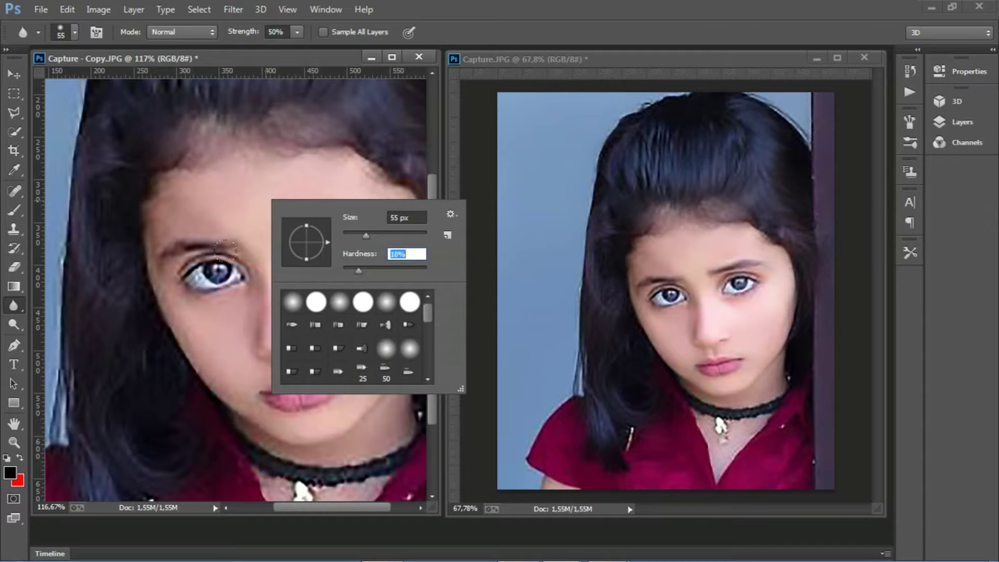
key(Return)
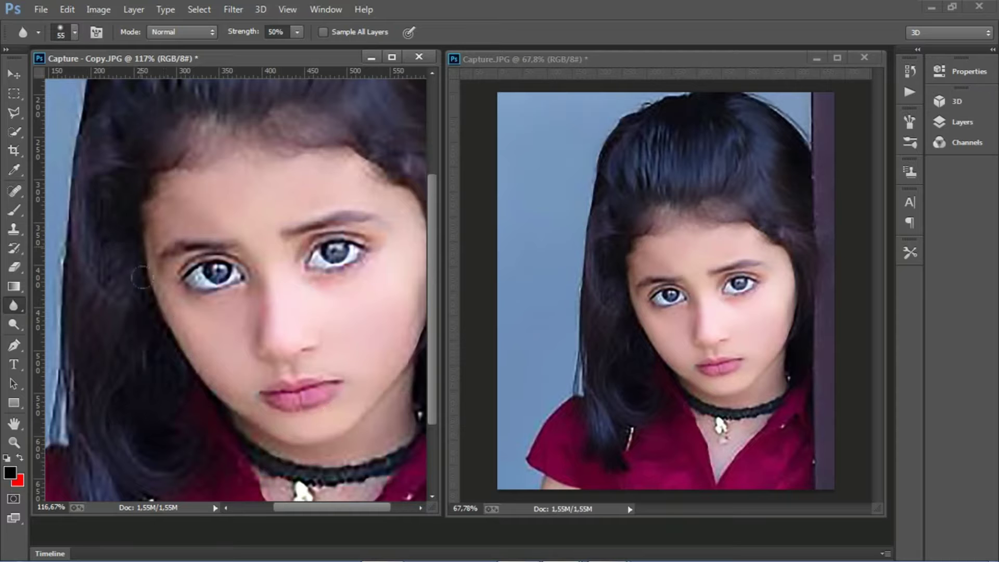
Reset the blur brush to 29 px with 22% hardness and blur the cheek and jawline
right_click(234, 333)
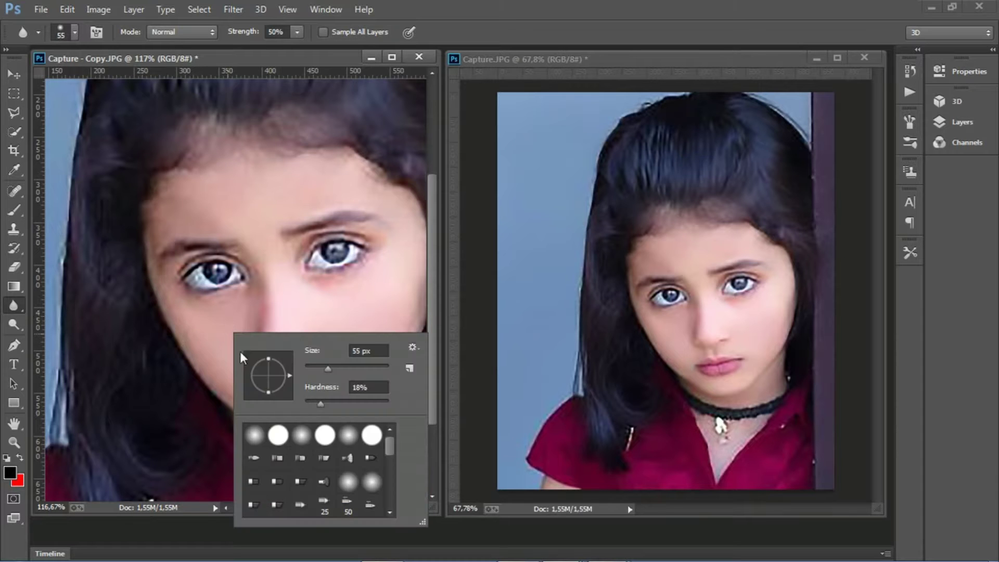
click(325, 404)
drag(327, 368, 317, 364)
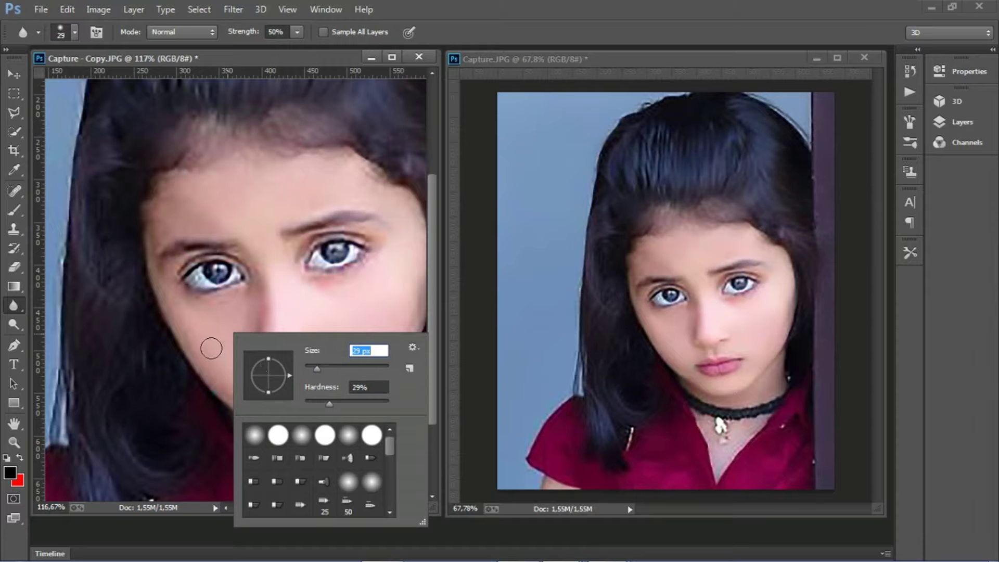
click(195, 341)
mouse_move(170, 300)
mouse_down()
mouse_move(200, 361)
mouse_move(264, 421)
mouse_move(213, 372)
mouse_move(243, 404)
mouse_move(301, 423)
mouse_move(370, 397)
mouse_move(416, 331)
mouse_move(415, 245)
mouse_move(366, 183)
mouse_move(420, 233)
mouse_move(285, 183)
mouse_move(372, 208)
mouse_move(276, 196)
mouse_move(168, 224)
mouse_move(220, 178)
mouse_move(270, 312)
mouse_move(282, 251)
mouse_move(353, 323)
mouse_move(345, 397)
mouse_move(275, 419)
mouse_move(237, 375)
mouse_move(230, 380)
mouse_move(270, 290)
mouse_move(261, 267)
mouse_move(317, 279)
mouse_move(323, 299)
mouse_move(272, 312)
mouse_move(320, 304)
mouse_up()
Soften the blur brush hardness before further softening the cheeks
right_click(320, 304)
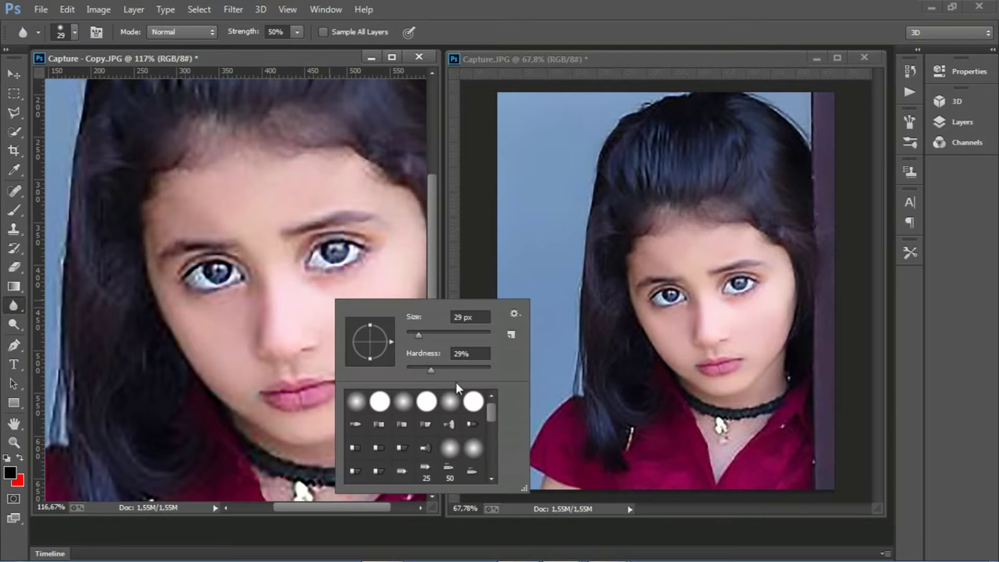
drag(431, 369, 426, 369)
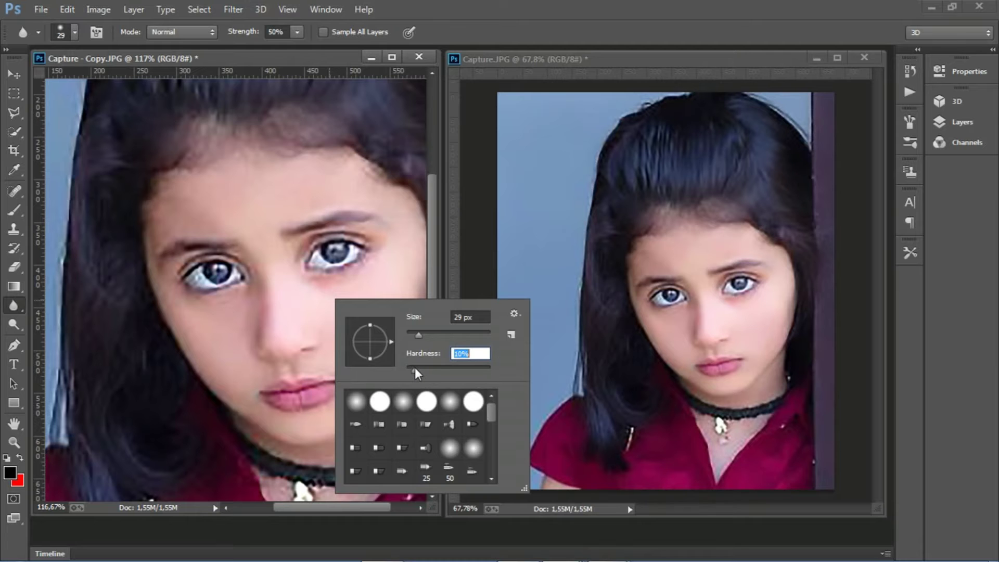
click(317, 268)
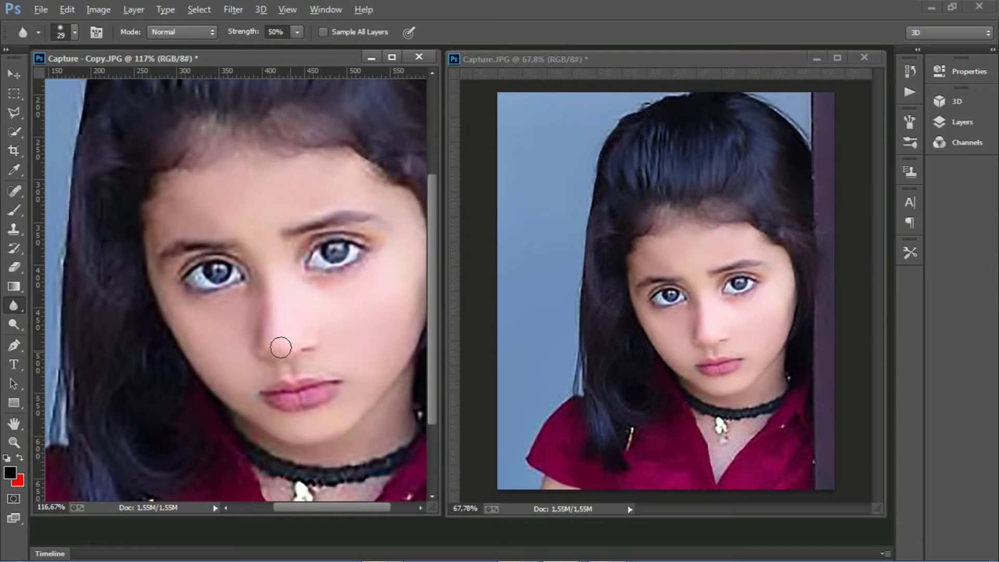
scroll(278, 345, down, 1)
scroll(281, 345, down, 2)
scroll(285, 348, down, 1)
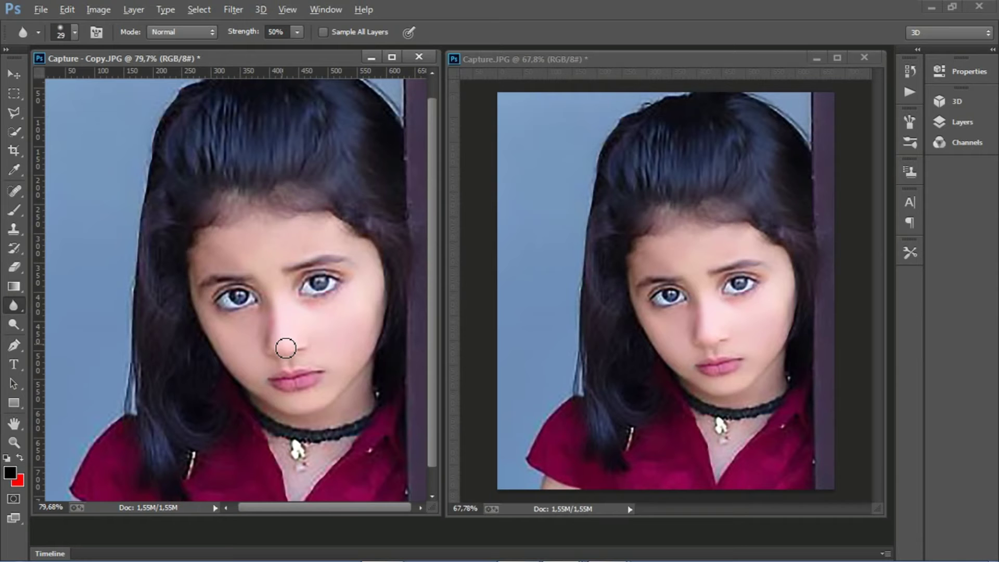
scroll(286, 348, down, 2)
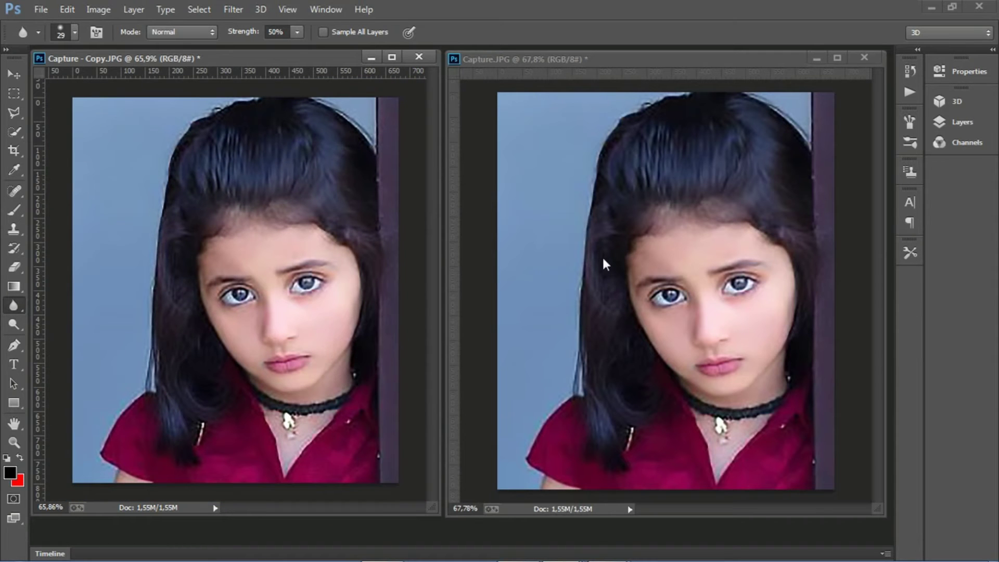
click(690, 58)
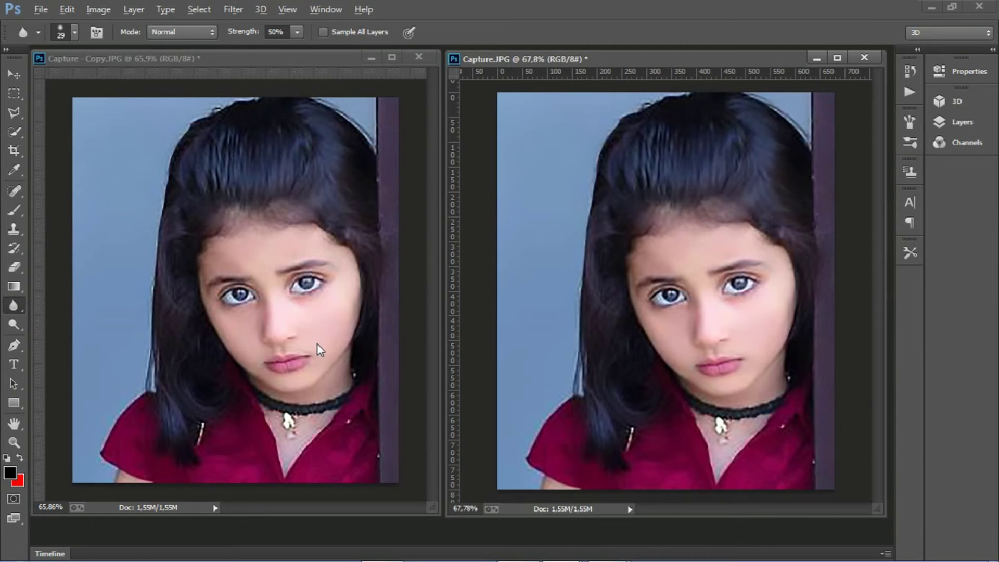
scroll(317, 344, up, 3)
click(271, 59)
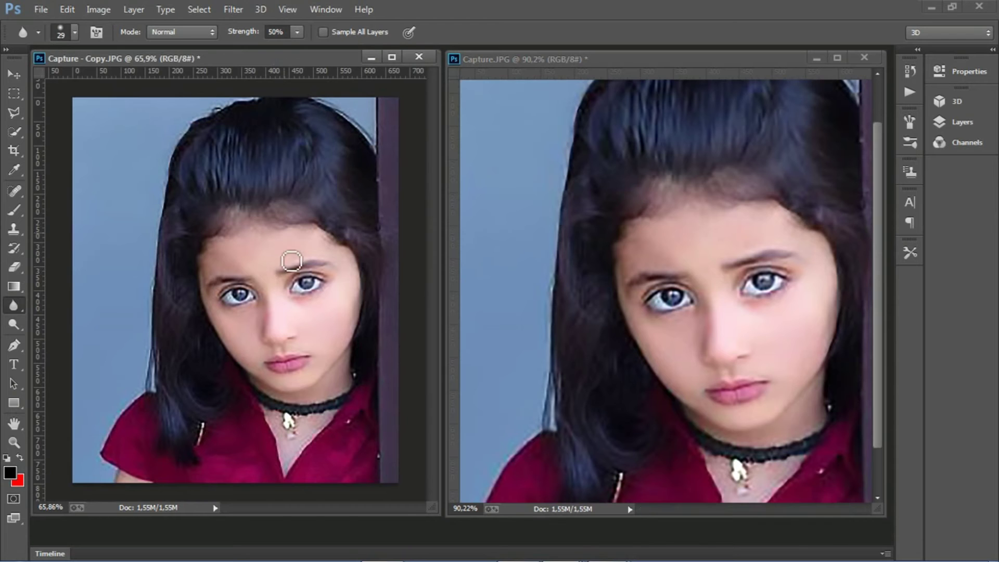
scroll(308, 287, up, 3)
scroll(335, 329, up, 2)
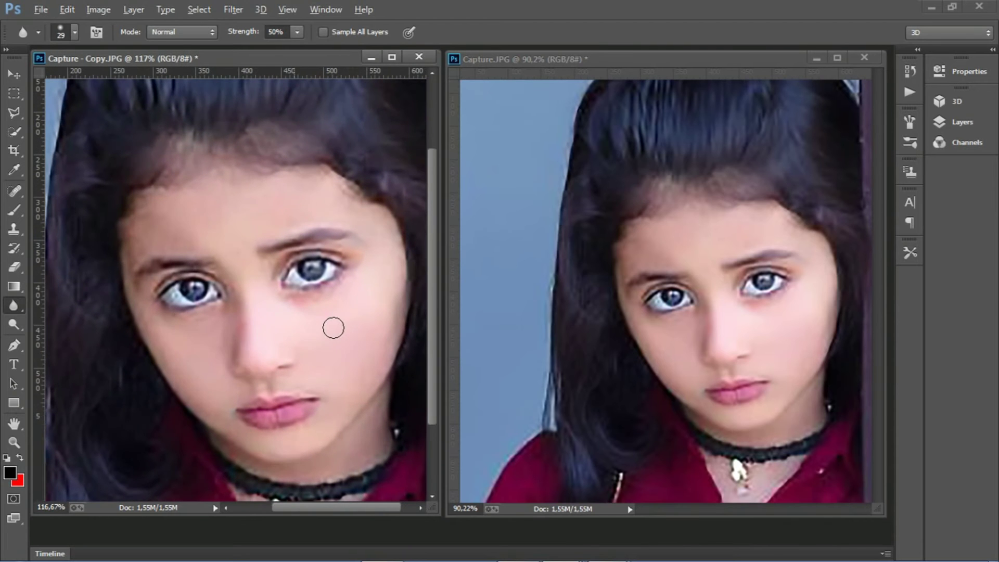